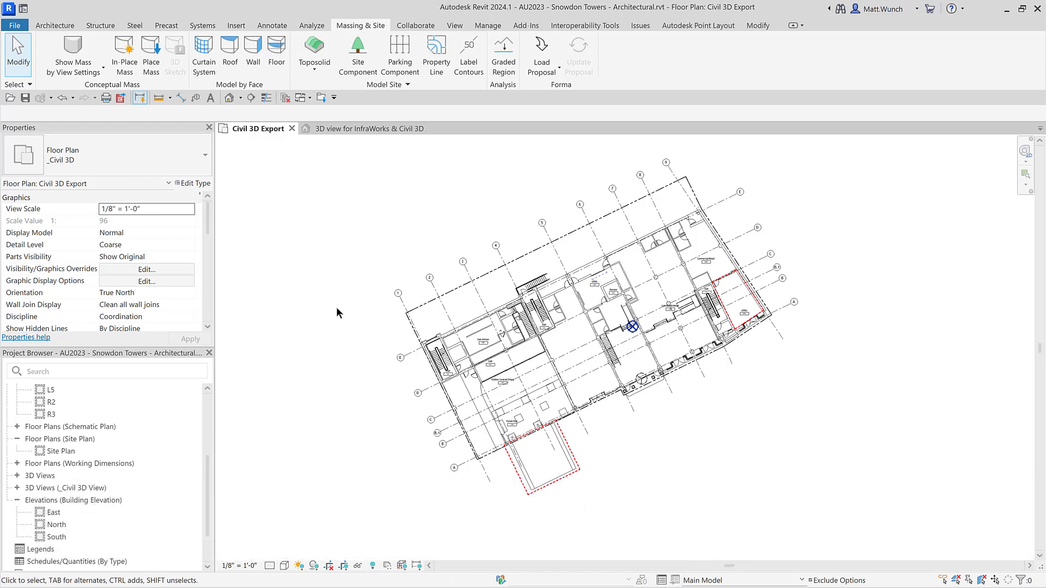
{"action": "left_click", "coordinate": [318, 70]}
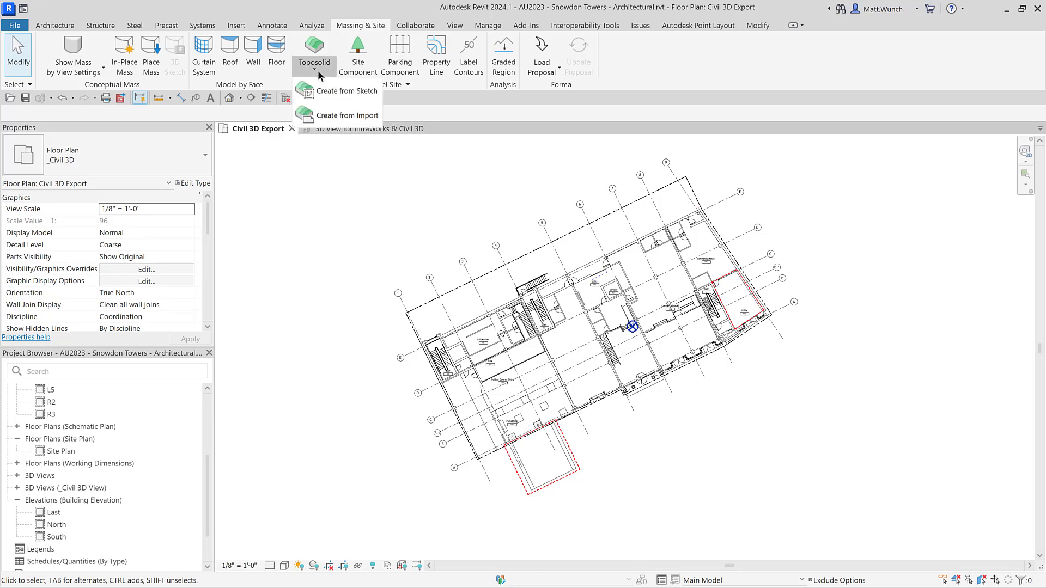
{"action": "left_click", "coordinate": [327, 116]}
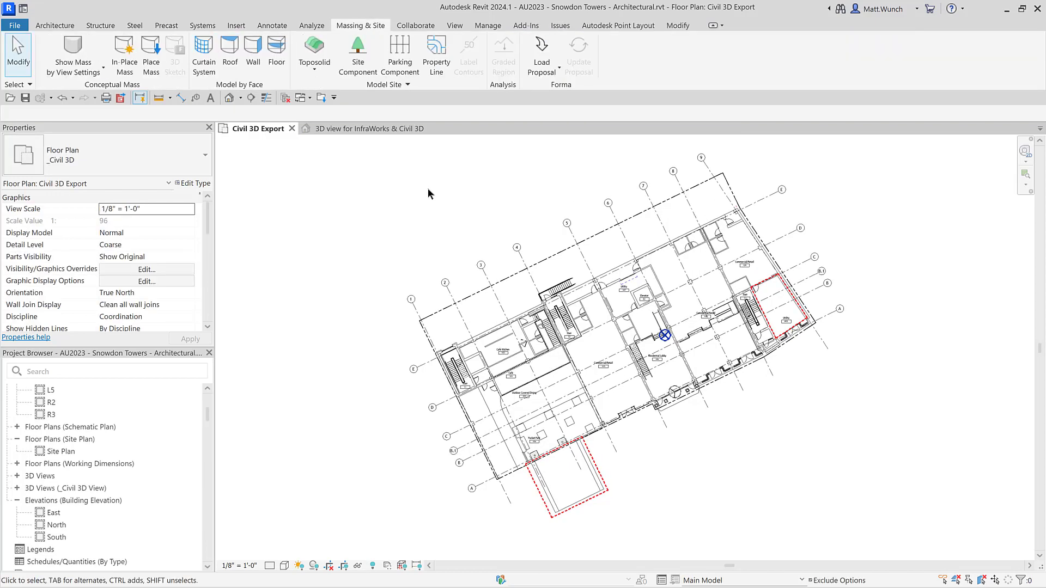
Try to link AU2023 - AS600252 Site Plan.dwg from the Civil 3D folder, positioned Auto - By Shared Coordinates with auto-detected units.
{"action": "left_click", "coordinate": [235, 26]}
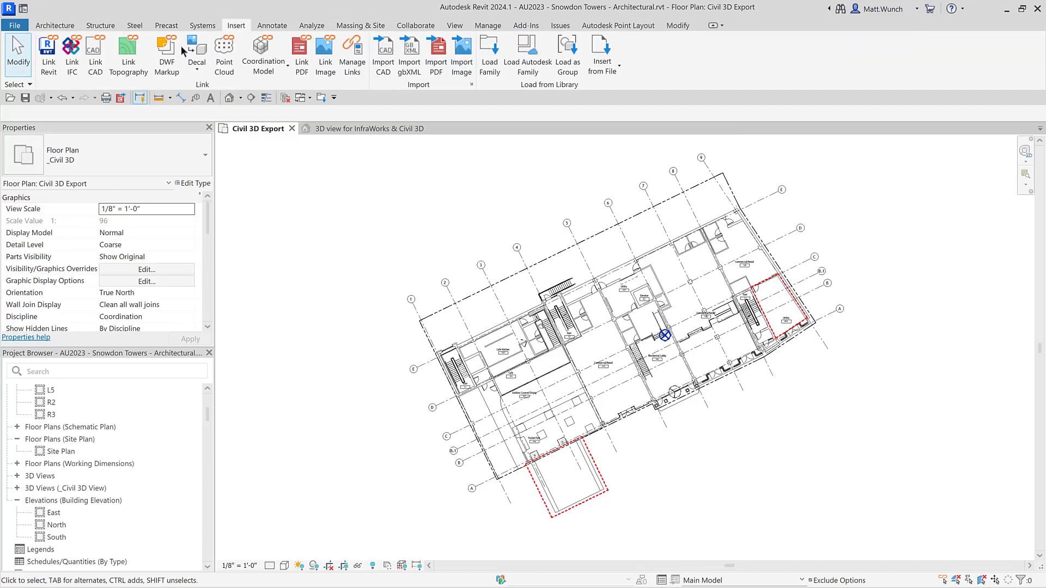
{"action": "left_click", "coordinate": [96, 54]}
{"action": "left_click", "coordinate": [567, 187]}
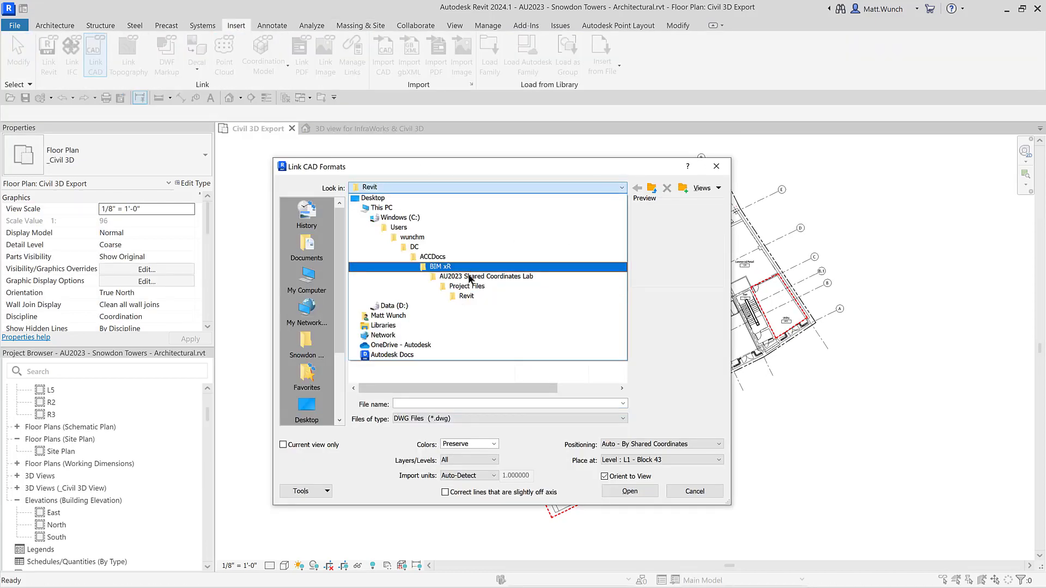
{"action": "left_click", "coordinate": [467, 286]}
{"action": "double_click", "coordinate": [384, 216]}
{"action": "left_click", "coordinate": [397, 215]}
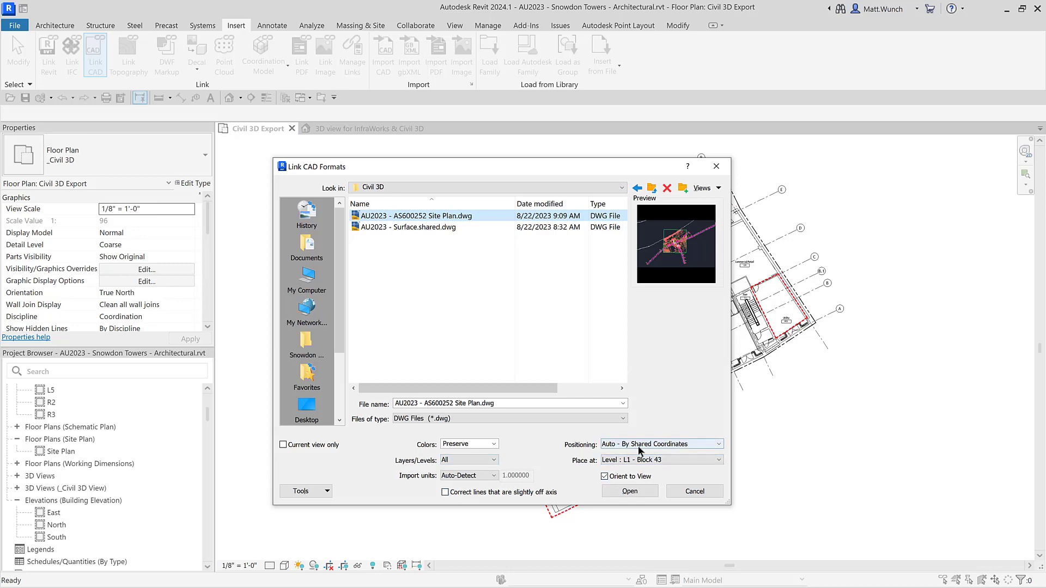
{"action": "left_click", "coordinate": [631, 489]}
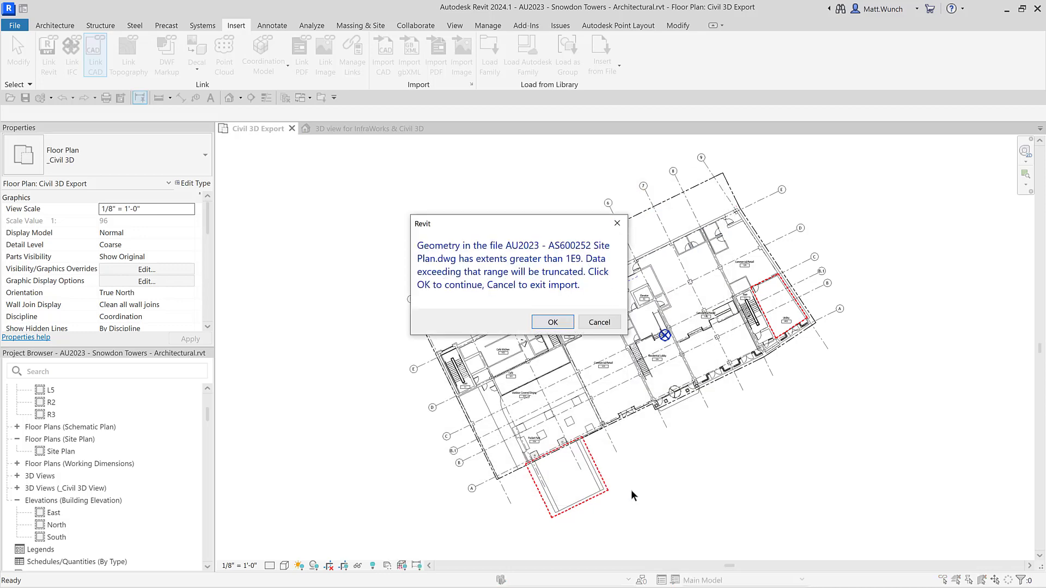
{"action": "left_click", "coordinate": [543, 323]}
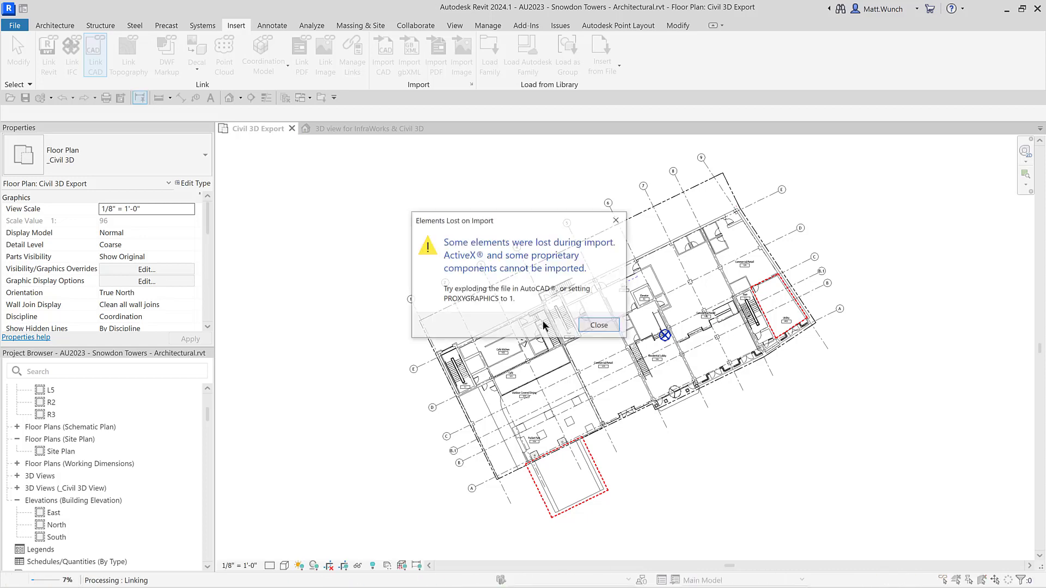
{"action": "left_click", "coordinate": [599, 326]}
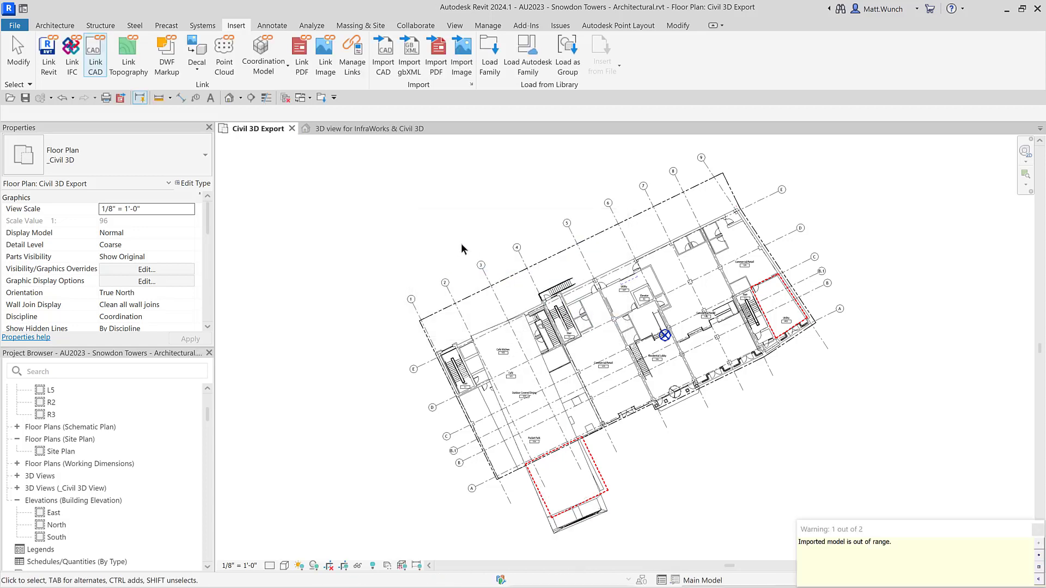
{"action": "scroll", "coordinate": [461, 243], "scroll_direction": "down", "scroll_amount": 2}
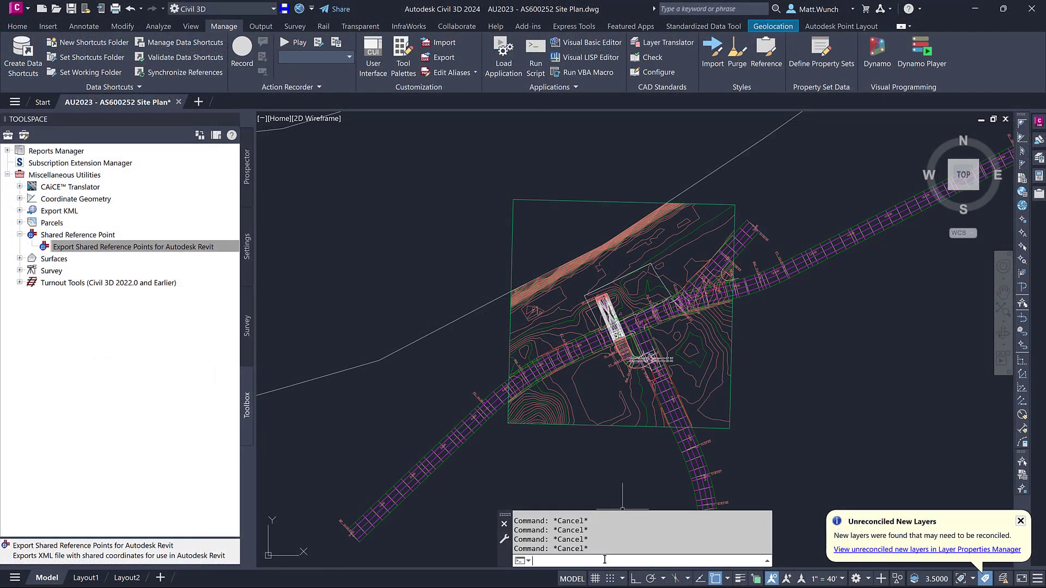
In Civil 3D, set the PROXYGRAPHICS variable to 1 for the AU2023 - AS600252 Site Plan drawing and save it.
{"action": "left_click", "coordinate": [605, 559]}
{"action": "type", "text": "PROXYGRAPHICS"}
{"action": "key", "text": "Return"}
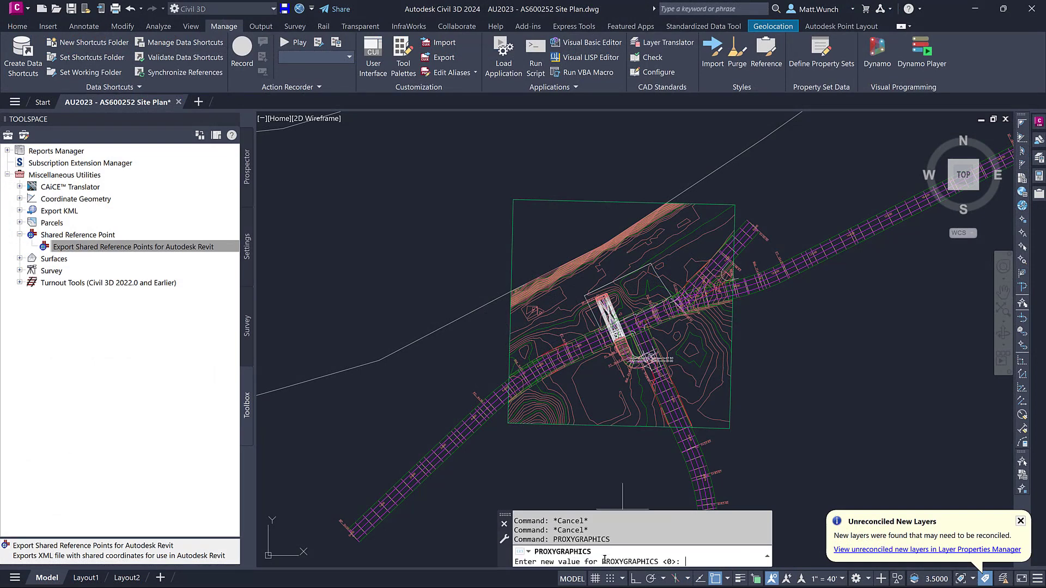
{"action": "type", "text": "1"}
{"action": "key", "text": "Return"}
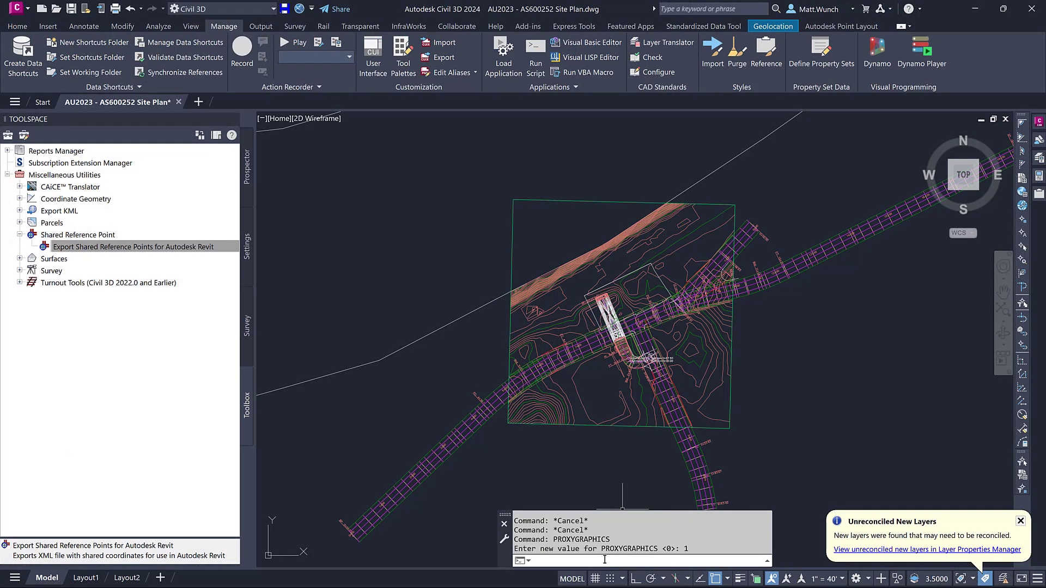
{"action": "left_click", "coordinate": [71, 9]}
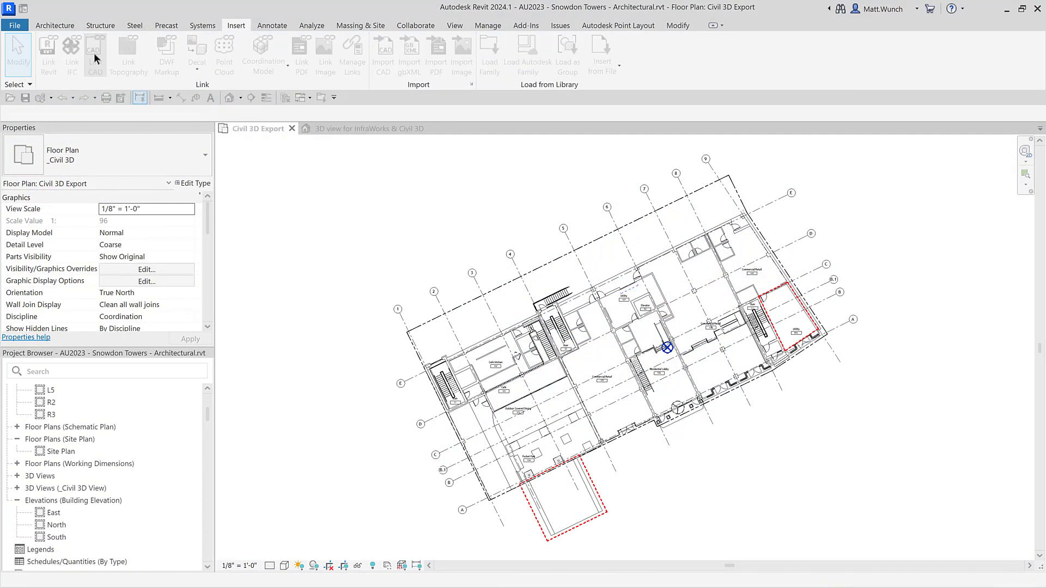
Back in Revit, link AU2023 - AS600252 Site Plan.dwg into the Civil 3D Export plan by shared coordinates, with import units in feet.
{"action": "left_click", "coordinate": [94, 56]}
{"action": "left_click", "coordinate": [480, 216]}
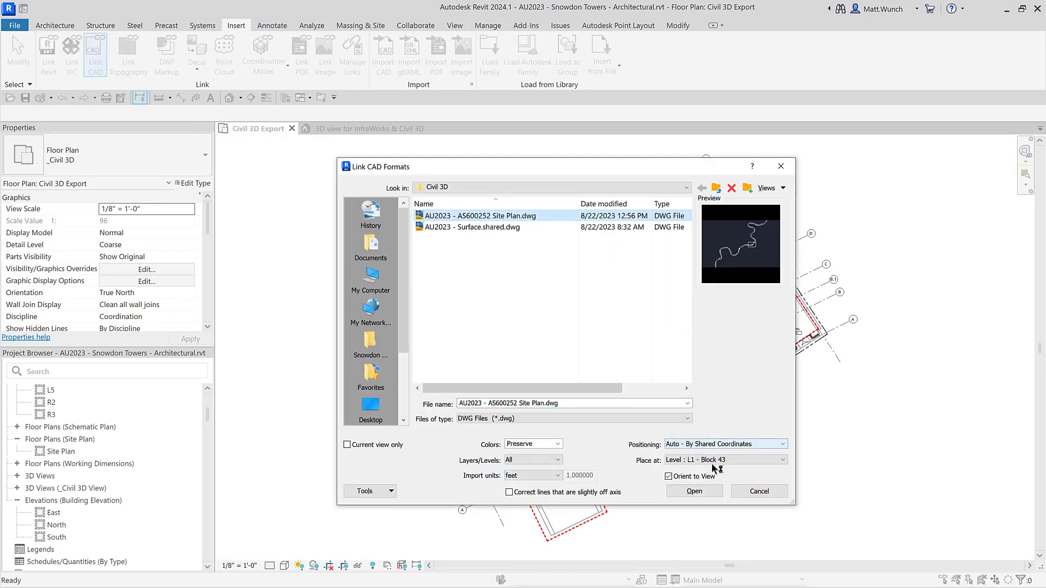
{"action": "left_click", "coordinate": [698, 491]}
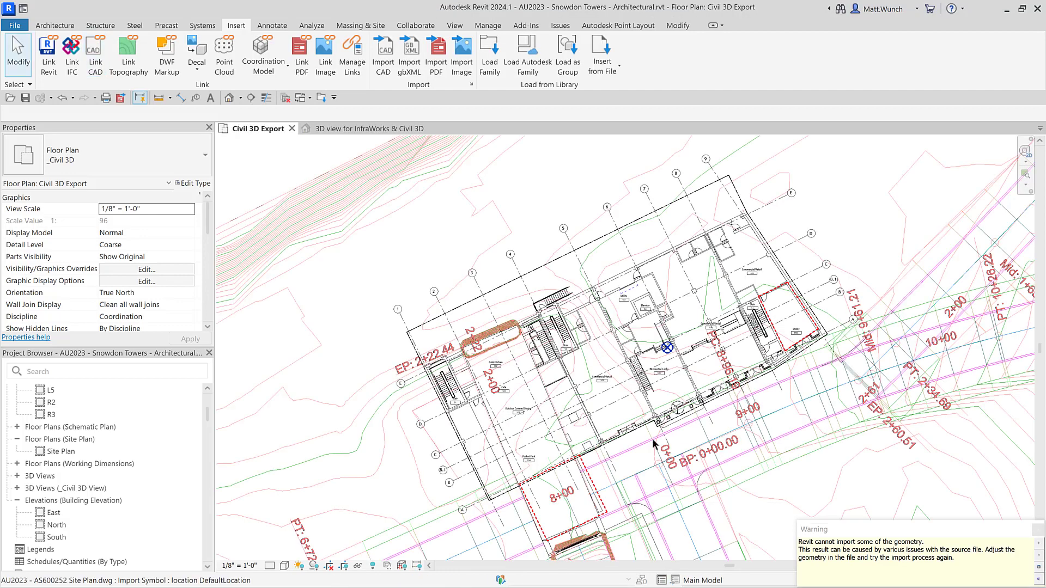
{"action": "scroll", "coordinate": [654, 444], "scroll_direction": "down", "scroll_amount": 5}
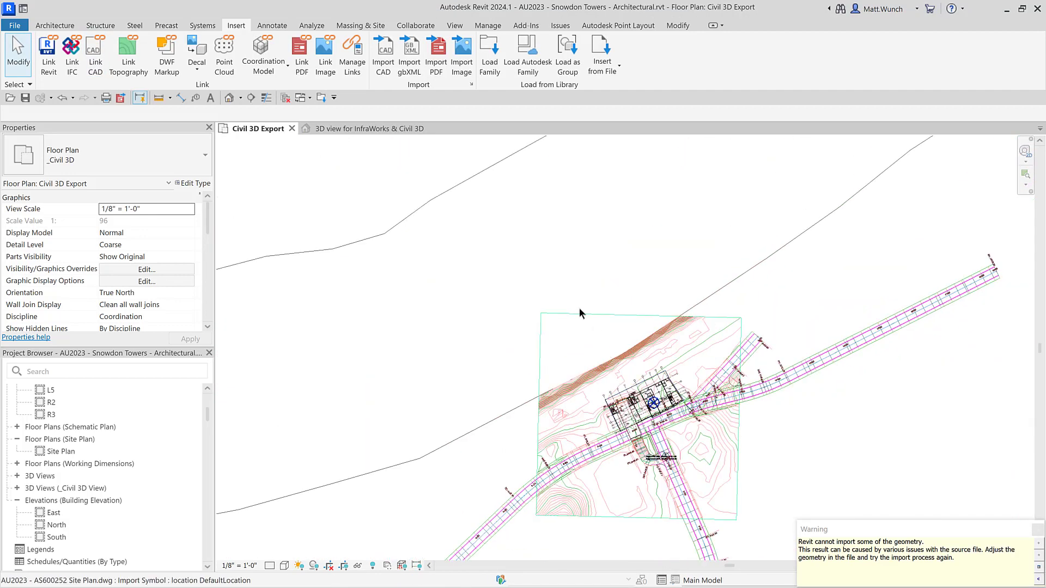
Create a toposolid from the linked site plan, using points from only the C-TOPO-MAJR-N and C-TOPO-MINR-N layers.
{"action": "left_click", "coordinate": [359, 26]}
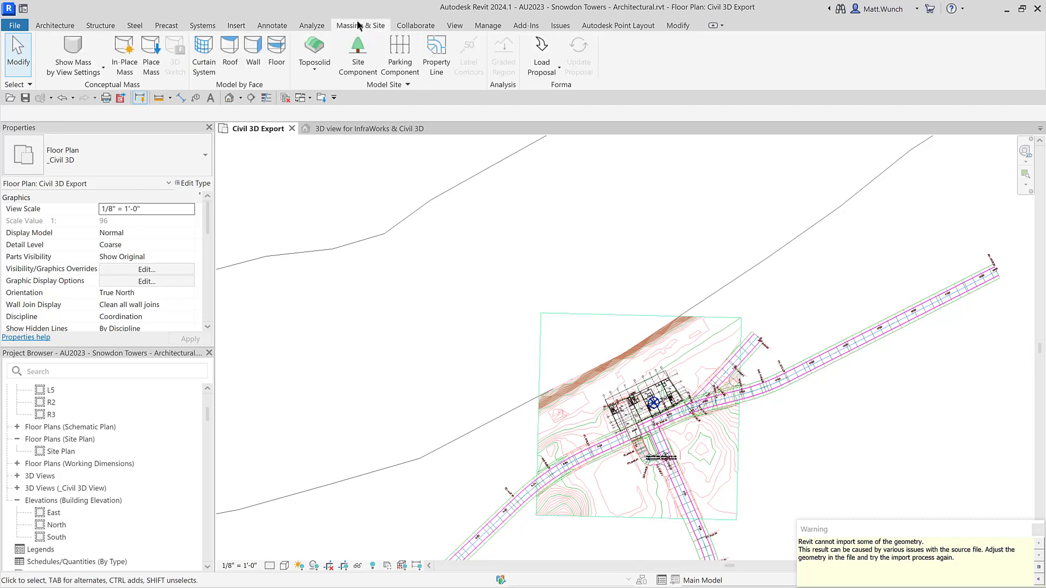
{"action": "left_click", "coordinate": [315, 69]}
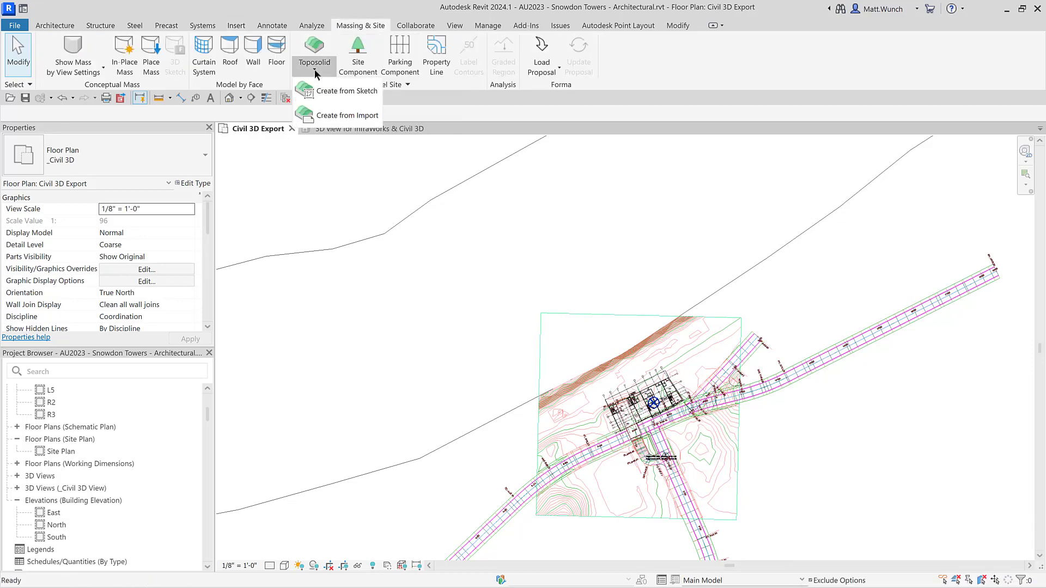
{"action": "left_click", "coordinate": [322, 113]}
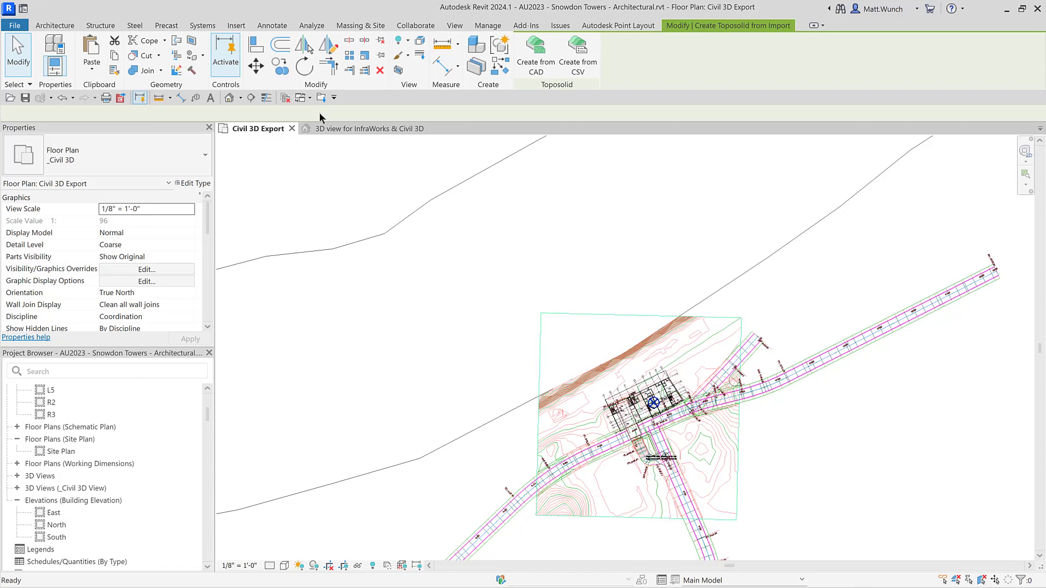
{"action": "left_click", "coordinate": [535, 52]}
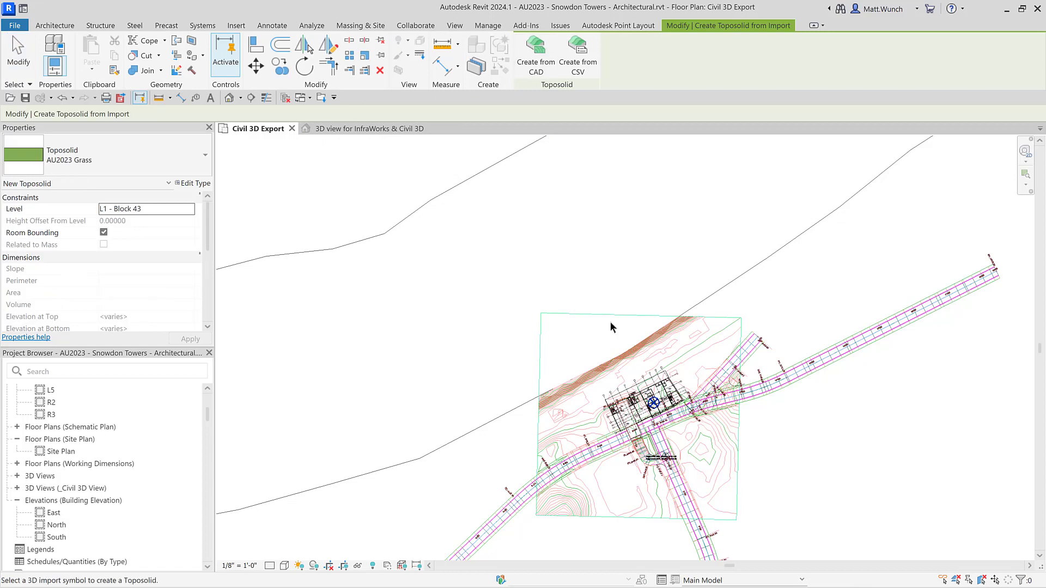
{"action": "left_click", "coordinate": [634, 347]}
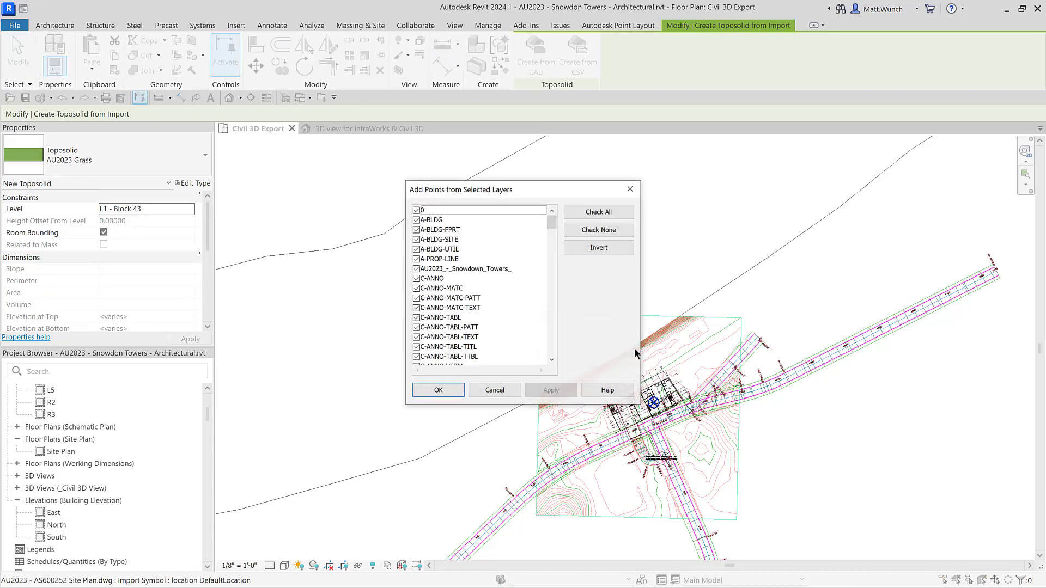
{"action": "left_click", "coordinate": [599, 229]}
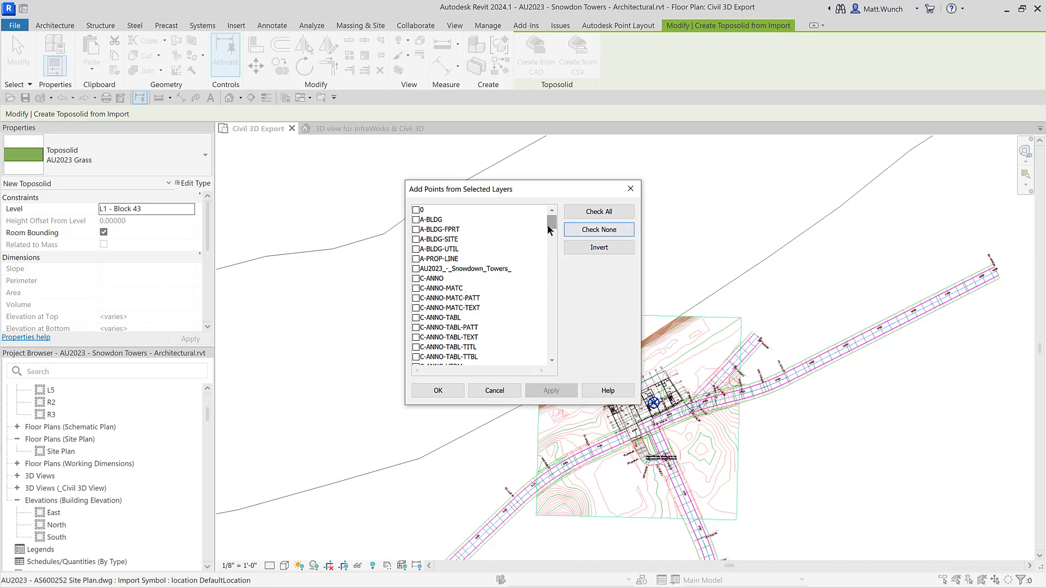
{"action": "left_click_drag", "start_coordinate": [552, 225], "coordinate": [554, 329]}
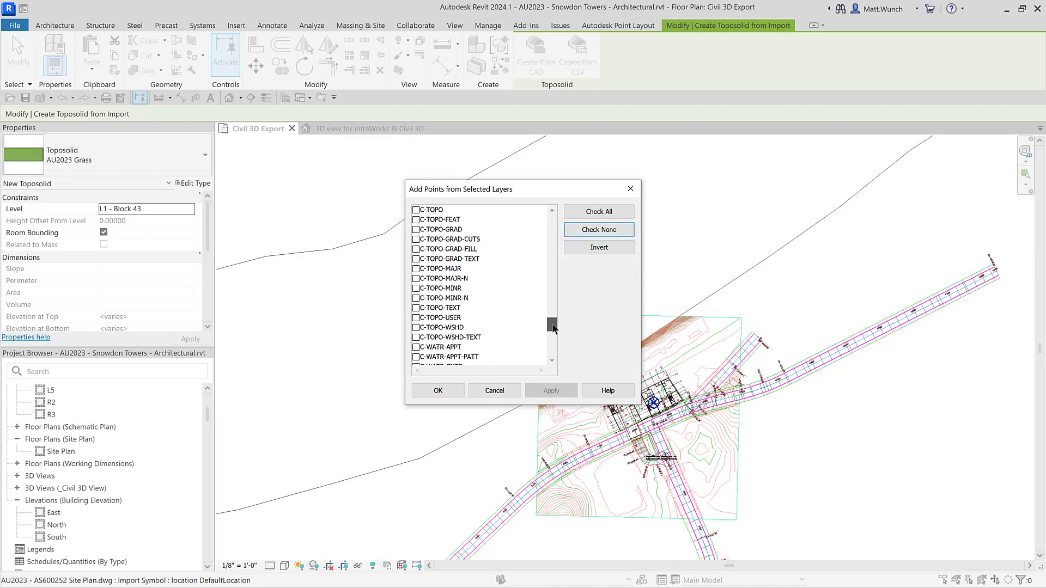
{"action": "left_click", "coordinate": [416, 279]}
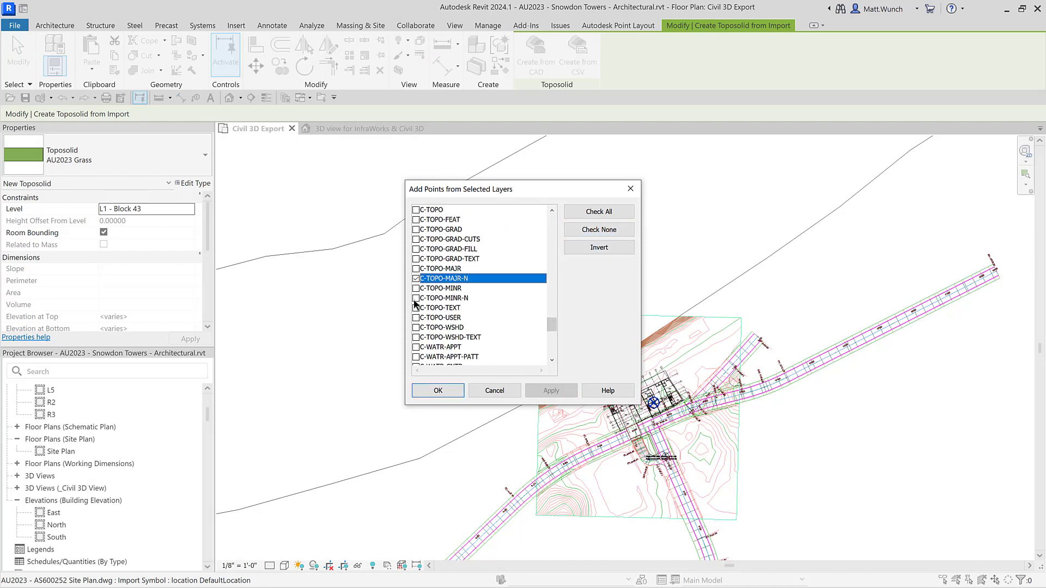
{"action": "left_click", "coordinate": [416, 298]}
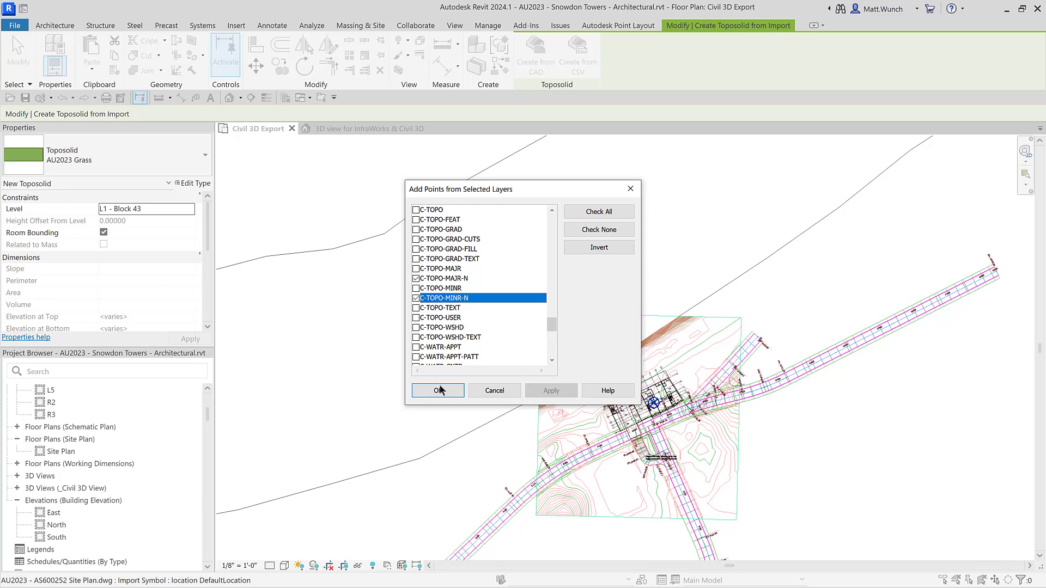
{"action": "left_click", "coordinate": [438, 390]}
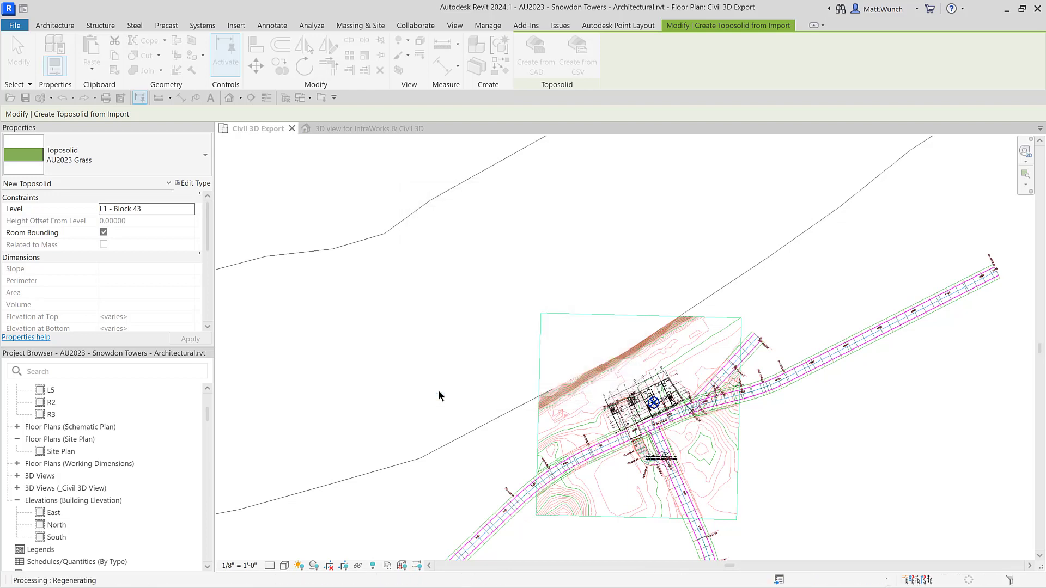
Examine the toposolid's height relative to the building in the 3D view for InfraWorks & Civil 3D.
{"action": "left_click", "coordinate": [368, 128]}
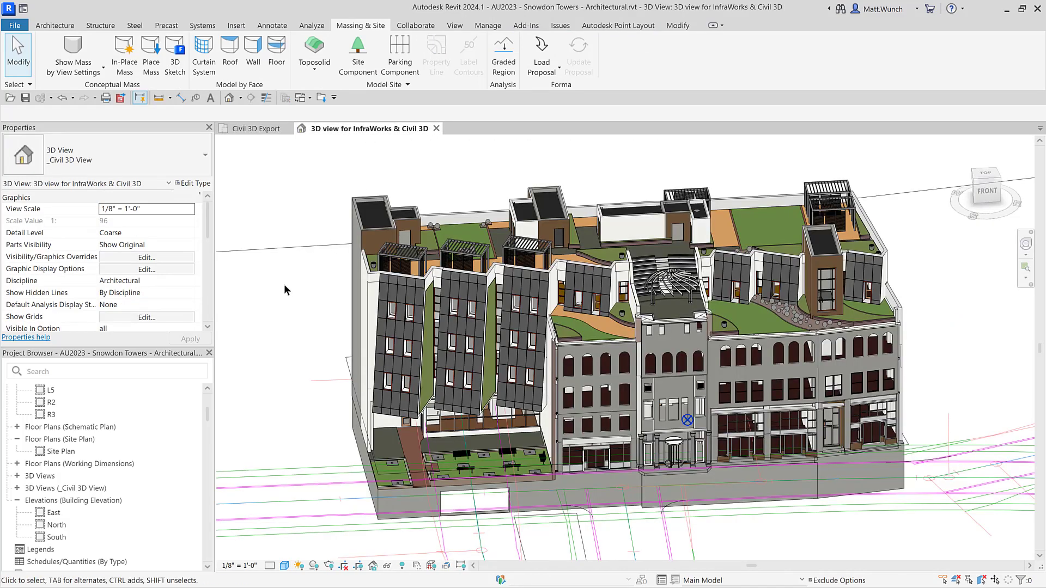
{"action": "right_click", "coordinate": [285, 289]}
{"action": "left_click", "coordinate": [317, 417]}
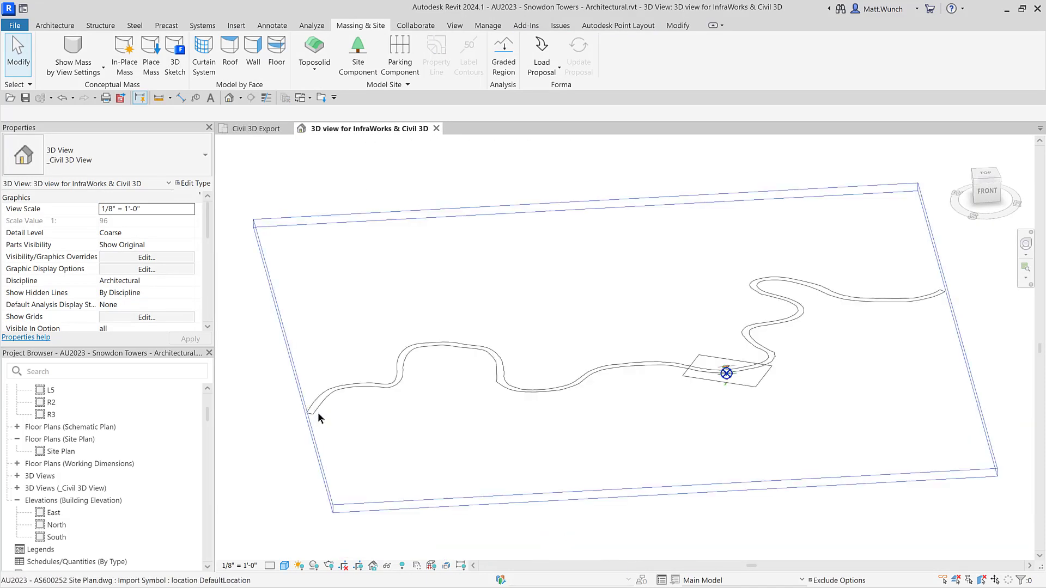
{"action": "key", "text": "z"}
{"action": "key", "text": "r"}
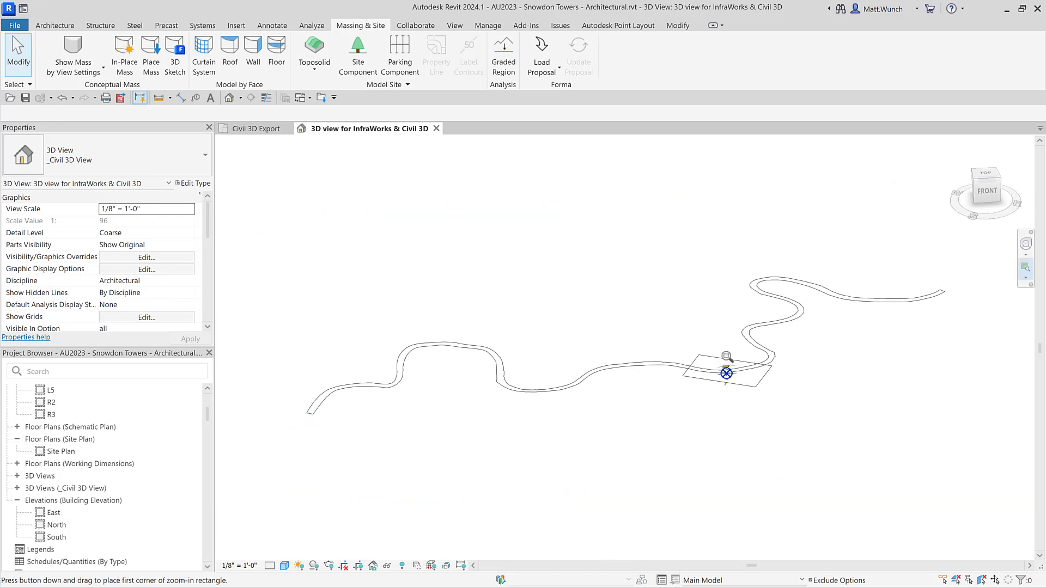
{"action": "left_click_drag", "start_coordinate": [715, 363], "coordinate": [740, 381]}
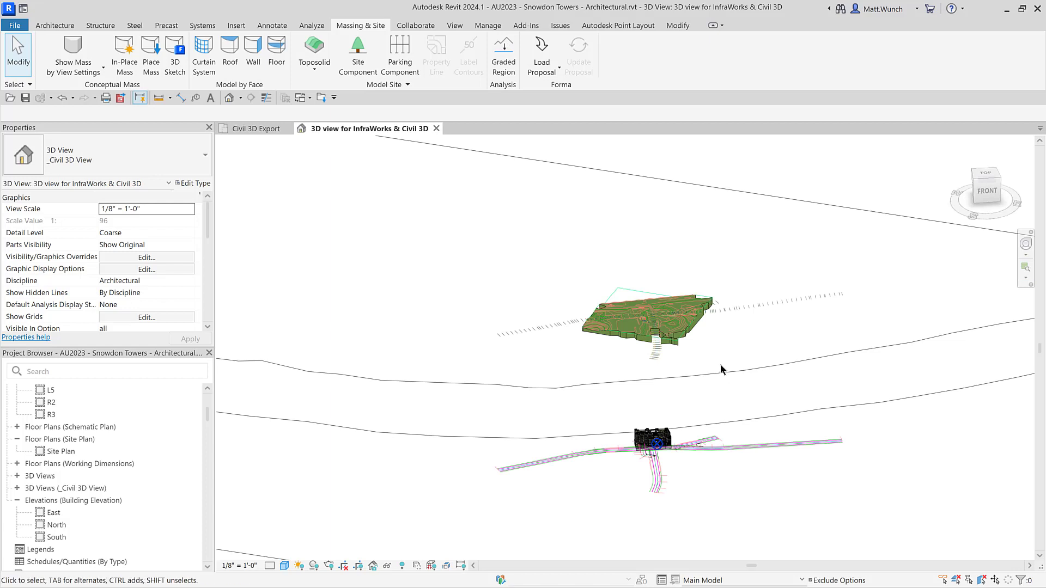
{"action": "scroll", "coordinate": [686, 346], "scroll_direction": "up", "scroll_amount": 2}
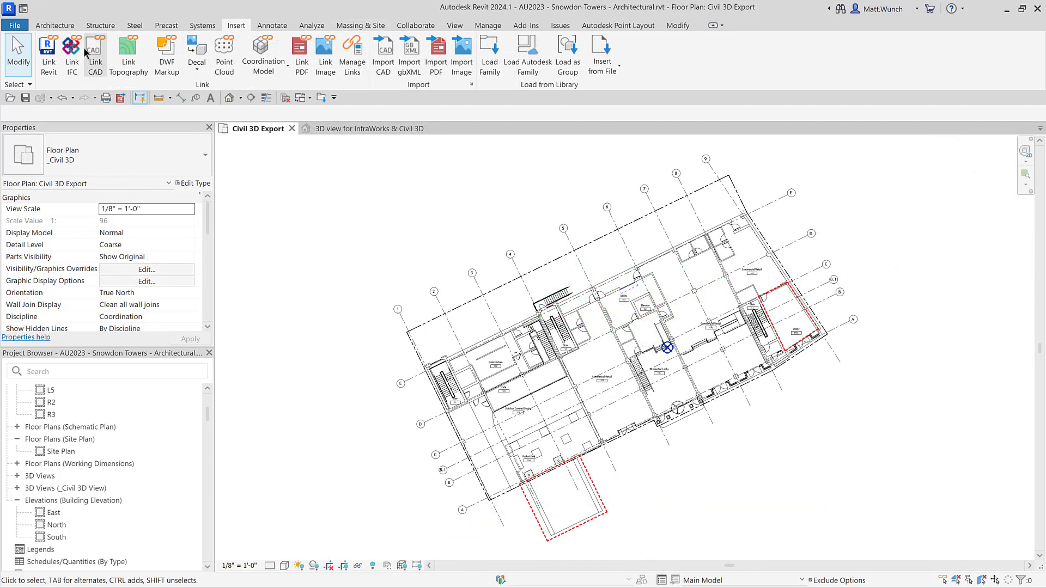
Link AU2023 - AS600252 Site Plan.dwg by shared coordinates in the Civil 3D Export plan and set its offset from the work plane to -780.5.
{"action": "left_click", "coordinate": [90, 52]}
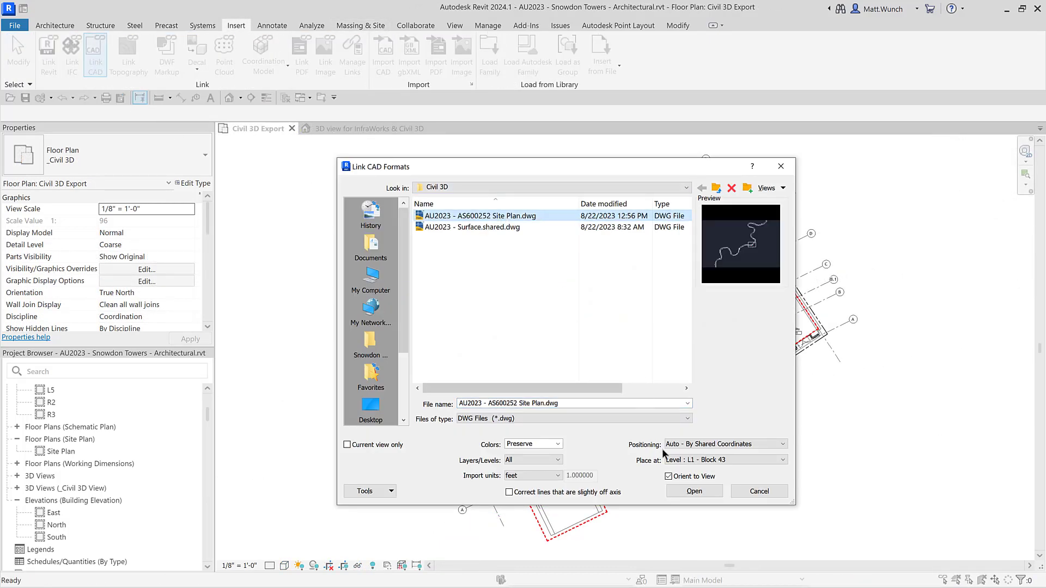
{"action": "left_click", "coordinate": [695, 491]}
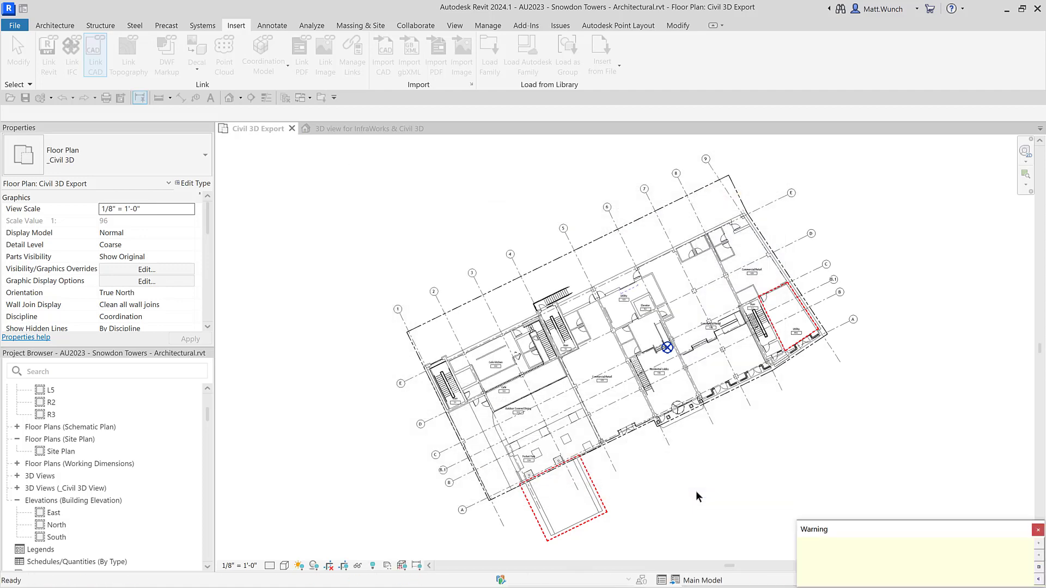
{"action": "left_click", "coordinate": [387, 183]}
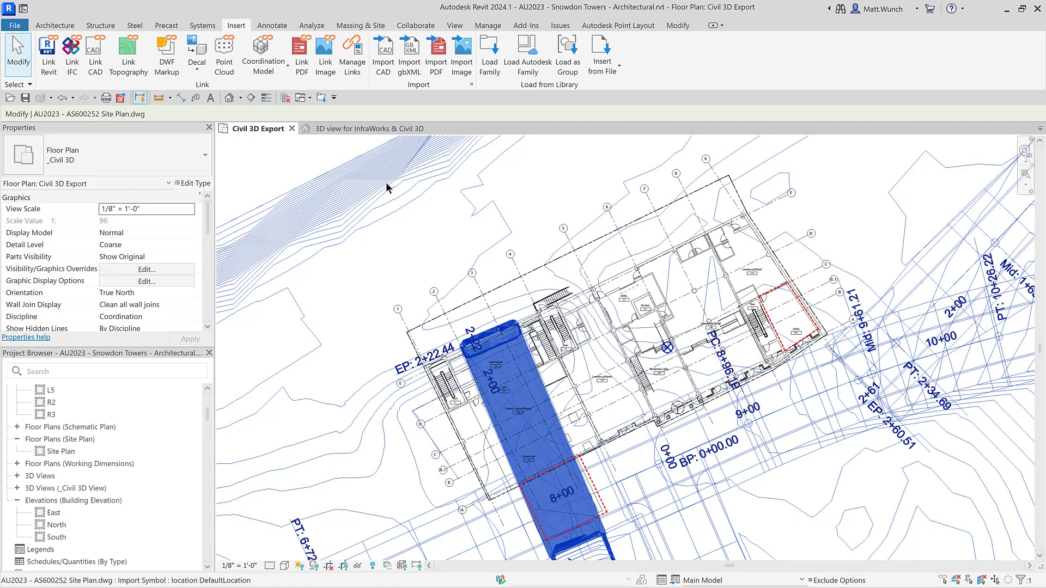
{"action": "left_click", "coordinate": [164, 222]}
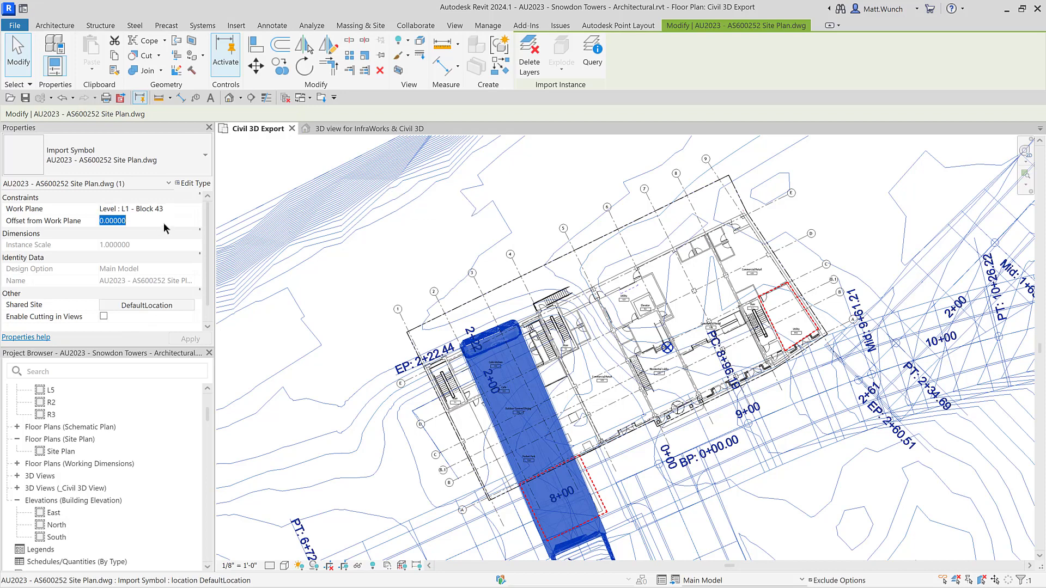
{"action": "type", "text": "-780.5"}
{"action": "key", "text": "Return"}
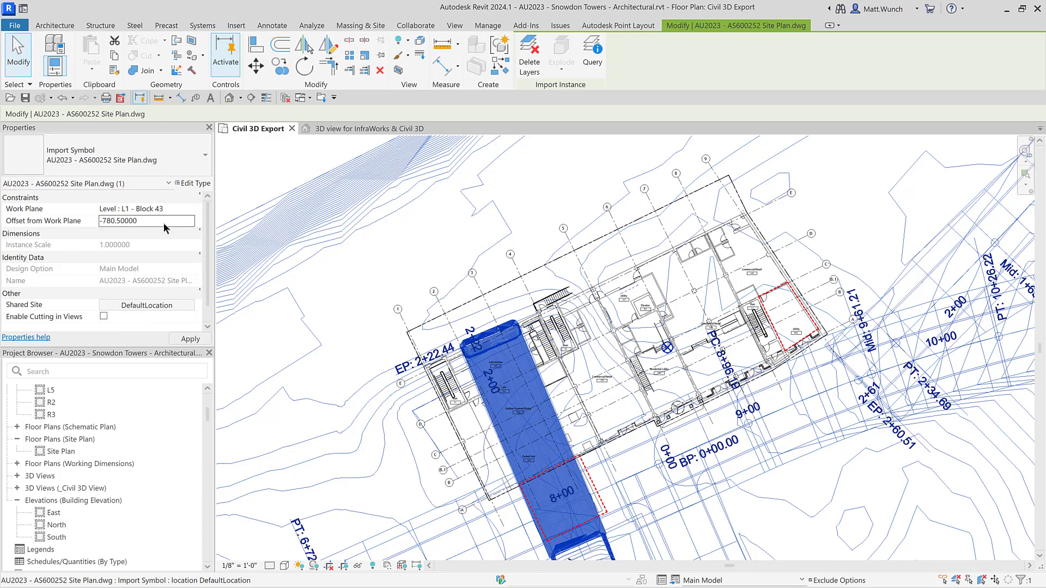
Apply the -780.5 work plane offset to the linked site plan without saving the shared site change back to the link.
{"action": "left_click", "coordinate": [186, 338]}
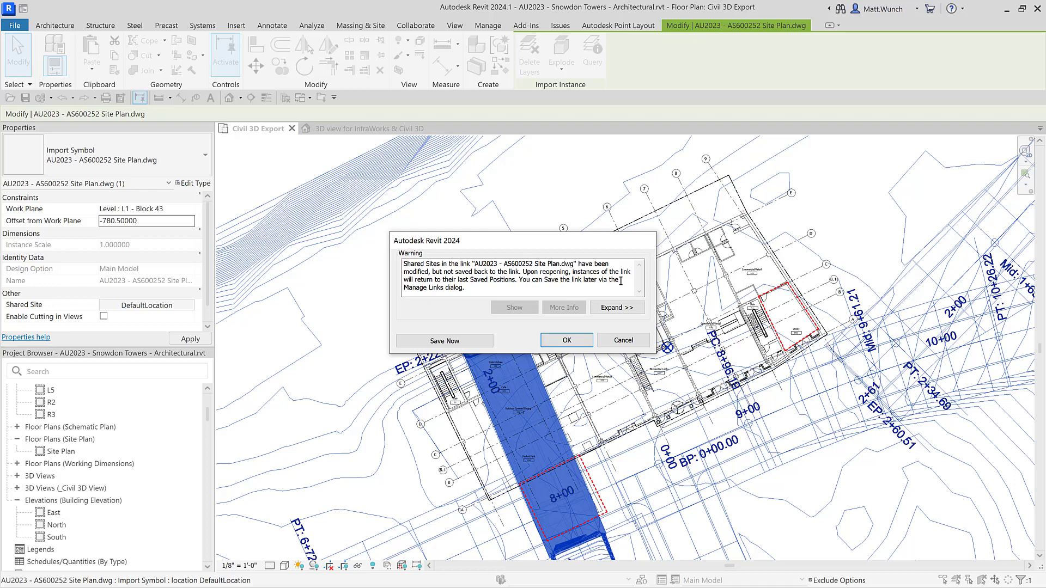
{"action": "left_click", "coordinate": [572, 341]}
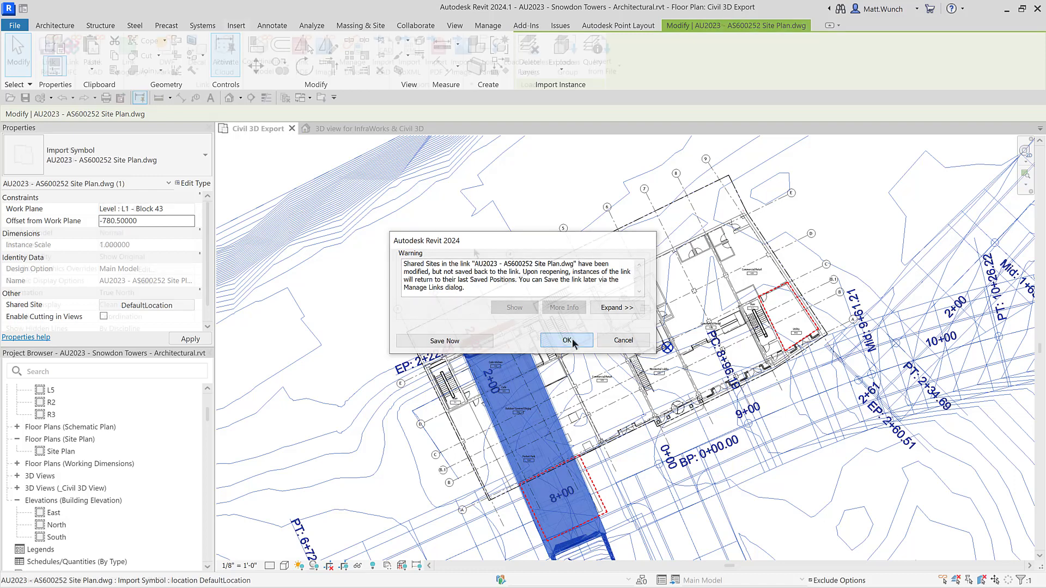
Create a toposolid from the linked site plan, using points from only the C-TINN-BNDY, C-TOPO-MAJR-N and C-TOPO-MINR-N layers.
{"action": "left_click", "coordinate": [358, 27]}
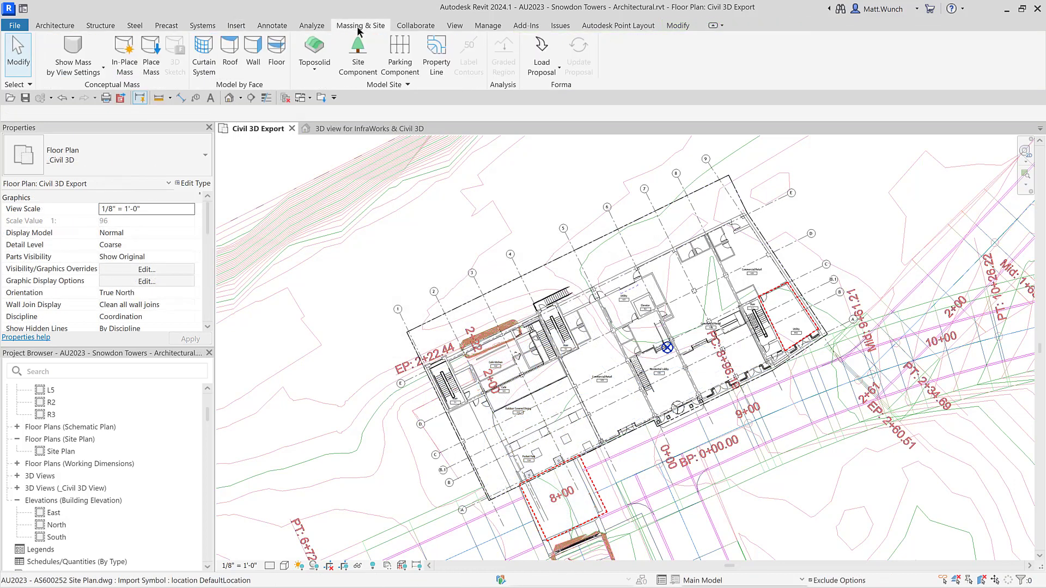
{"action": "left_click", "coordinate": [319, 70]}
{"action": "left_click", "coordinate": [329, 113]}
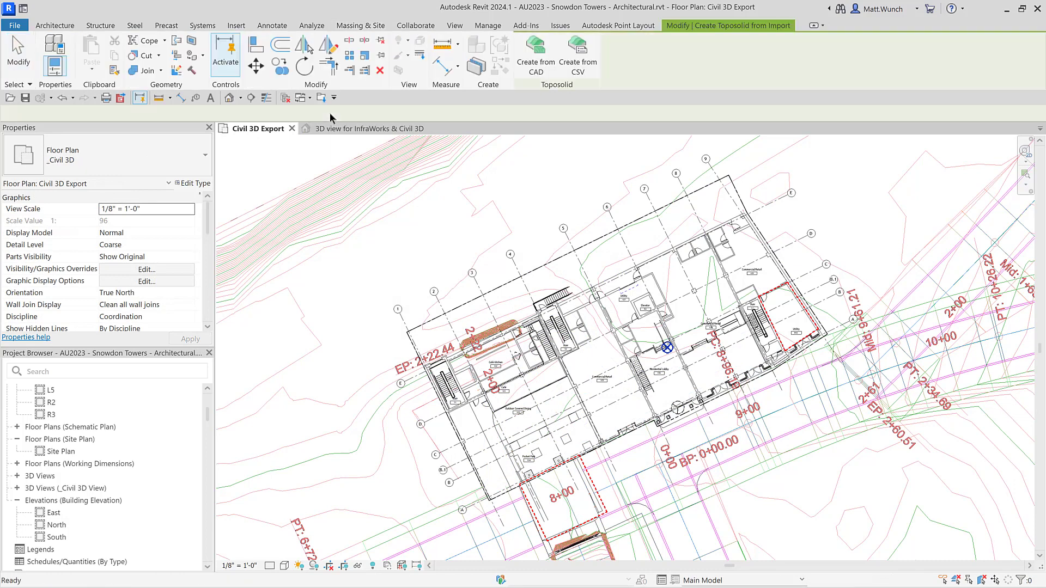
{"action": "left_click", "coordinate": [535, 64]}
{"action": "left_click", "coordinate": [446, 150]}
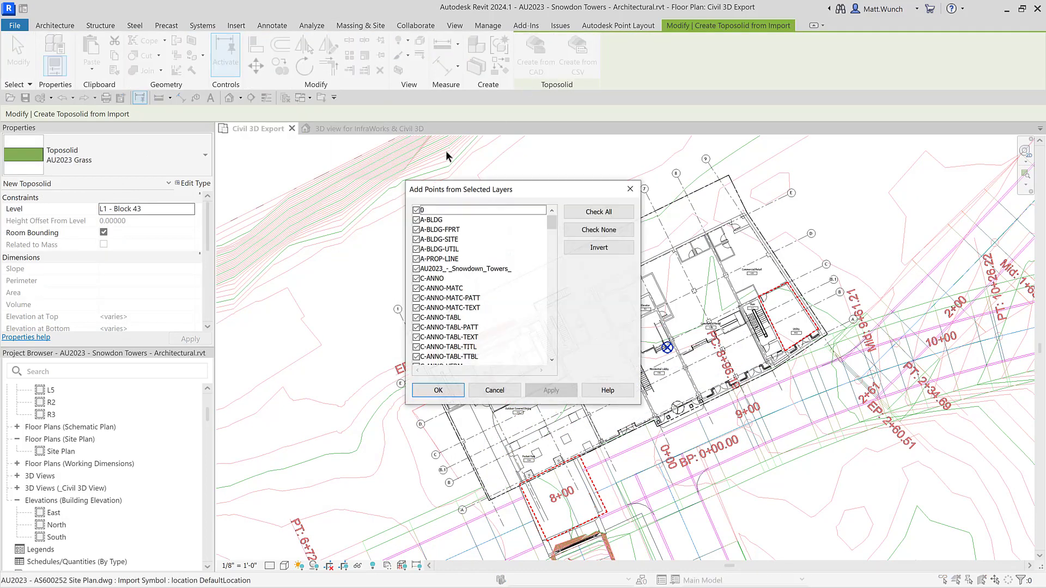
{"action": "left_click", "coordinate": [572, 229]}
{"action": "left_click_drag", "start_coordinate": [552, 222], "coordinate": [552, 327]}
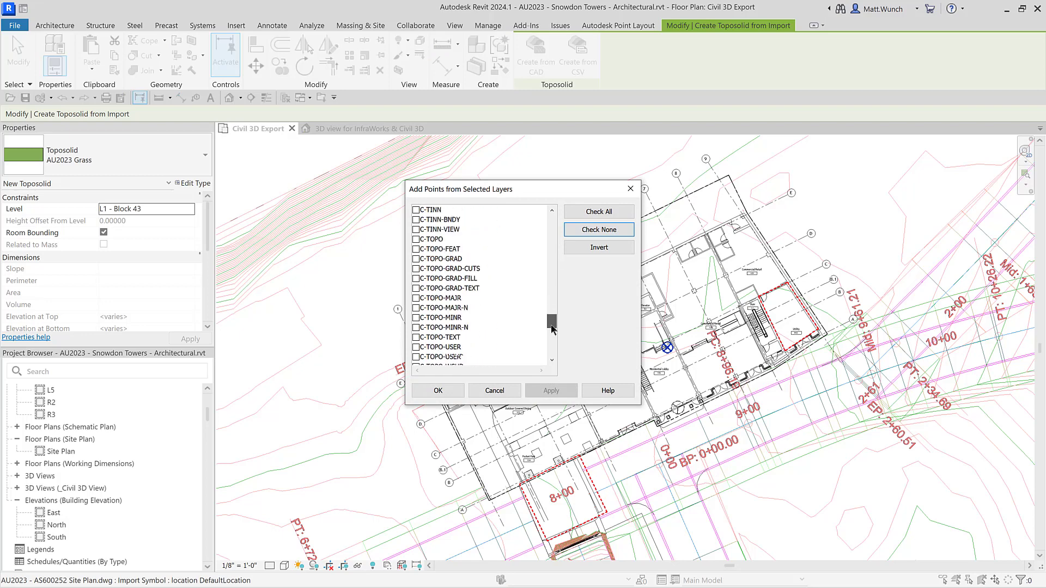
{"action": "left_click", "coordinate": [416, 220]}
{"action": "left_click", "coordinate": [416, 308]}
{"action": "left_click", "coordinate": [416, 328]}
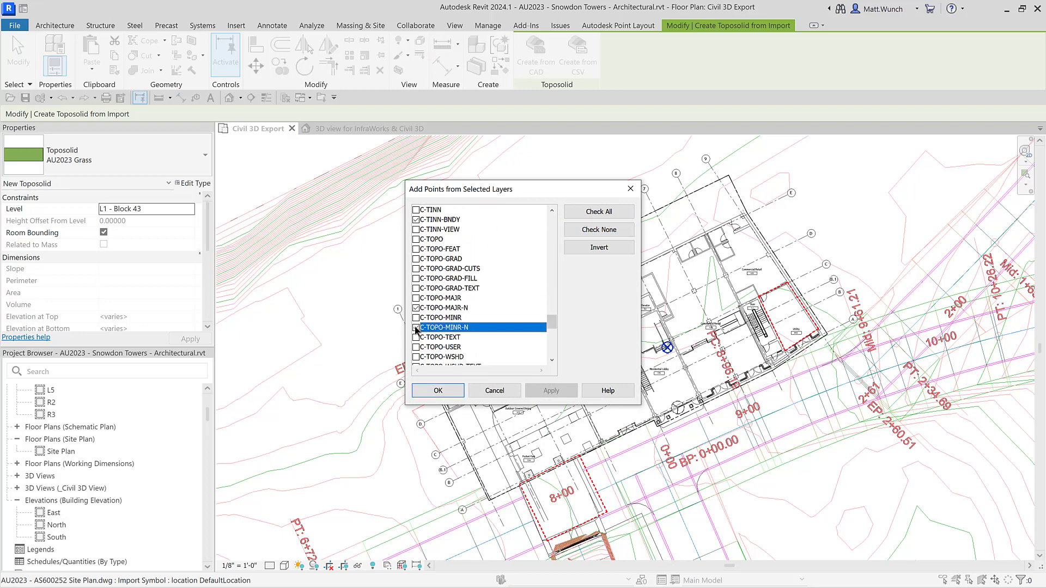
{"action": "left_click", "coordinate": [439, 391]}
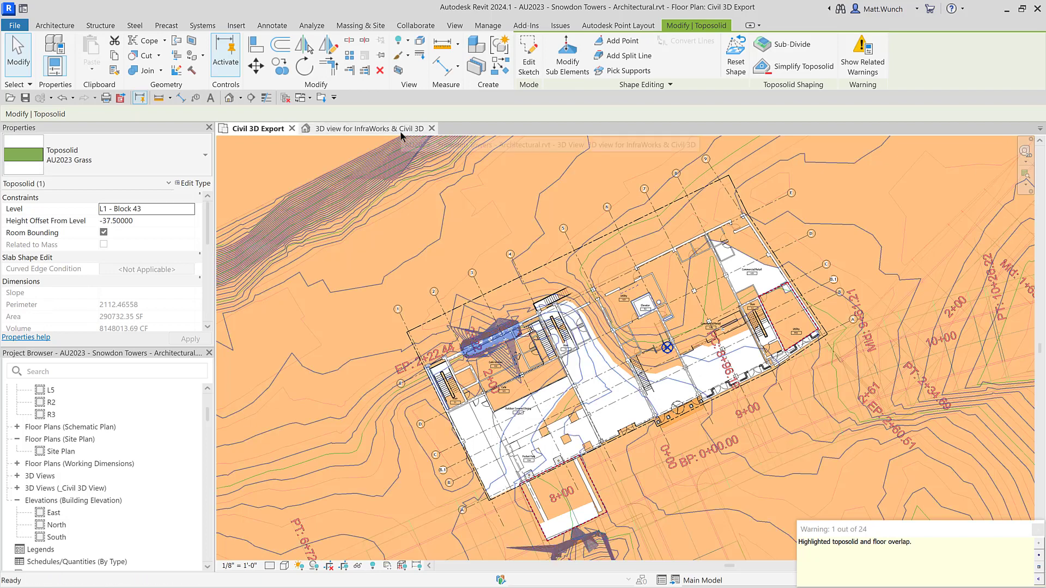
Check how the new toposolid sits against the building in the 3D view for InfraWorks & Civil 3D, with nothing selected.
{"action": "left_click", "coordinate": [400, 131]}
{"action": "middle_click_drag", "start_coordinate": [668, 441], "coordinate": [661, 411]}
{"action": "middle_click_drag", "start_coordinate": [606, 455], "coordinate": [607, 458], "text": "shift"}
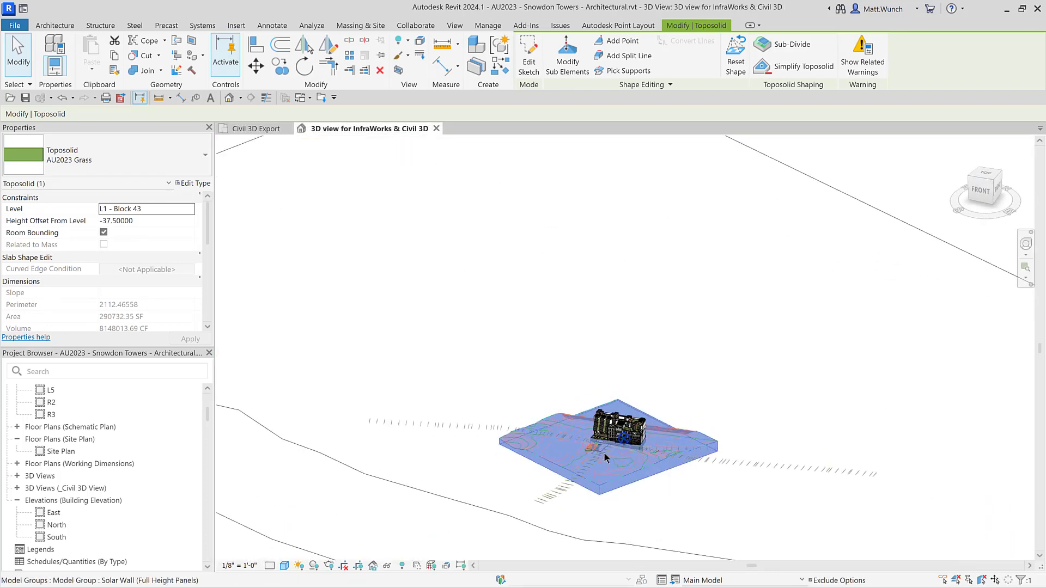
{"action": "scroll", "coordinate": [607, 458], "scroll_direction": "up", "scroll_amount": 5}
{"action": "left_click", "coordinate": [782, 231]}
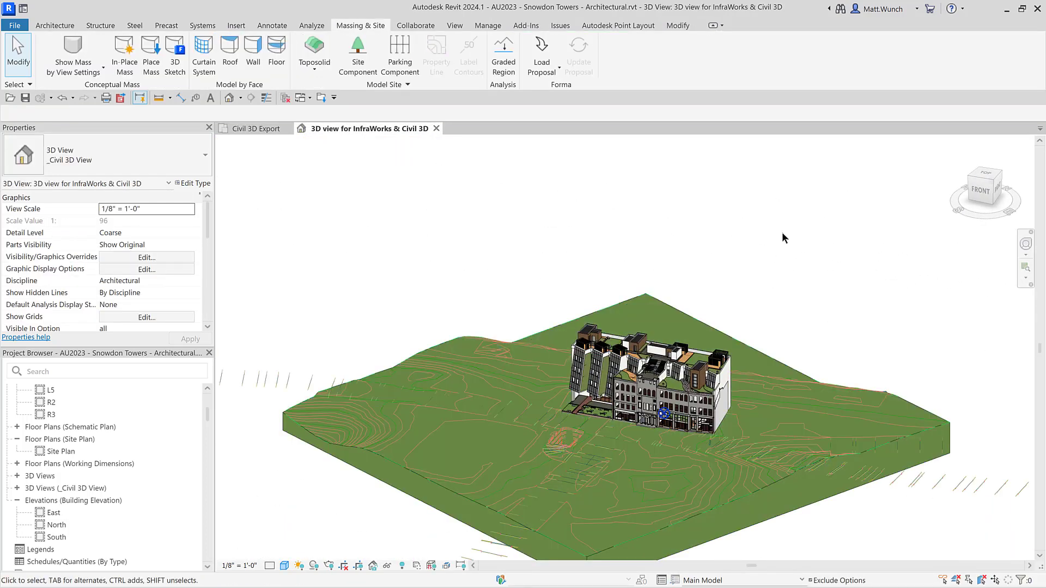